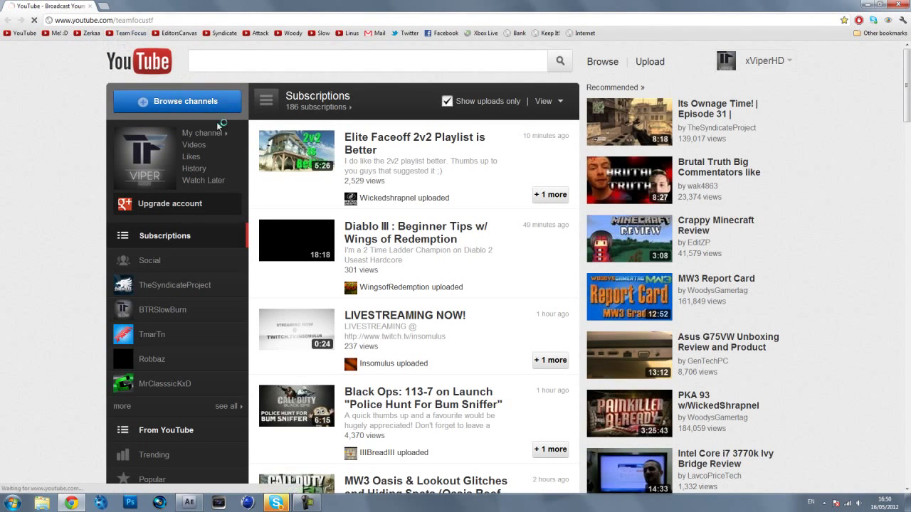
- Go from the YouTube home page to the channel's own page
left_click(23, 32)
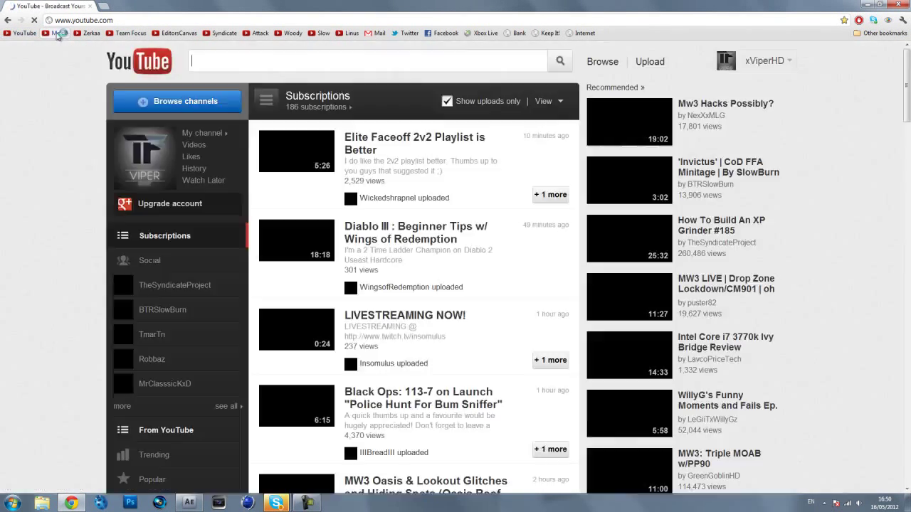
left_click(205, 133)
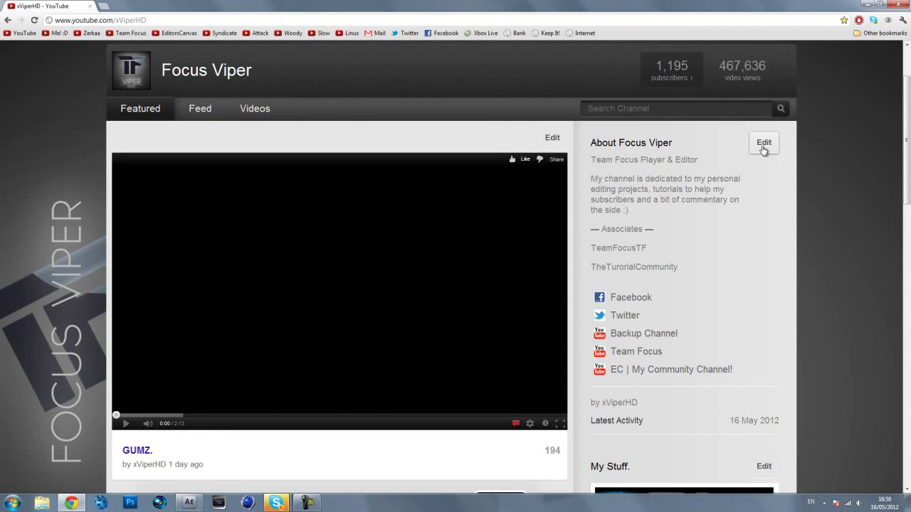
- Select the channel's About description text, then clear the selection
left_click_drag(630, 210, 588, 170)
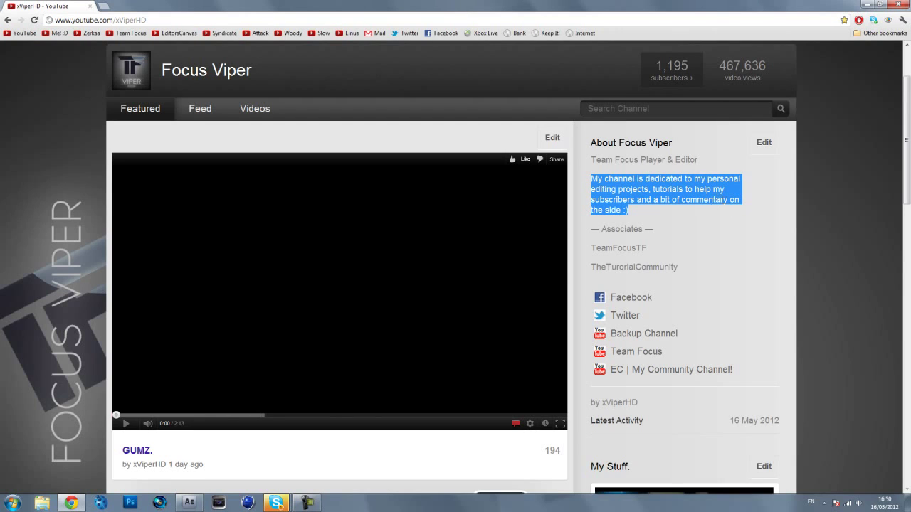
left_click(680, 213)
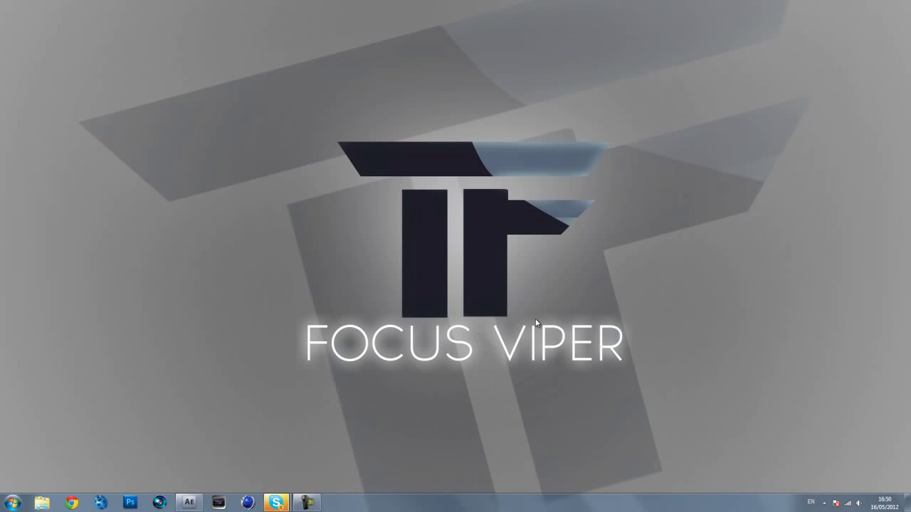
- Return to After Effects and scrub the song around 45–49 seconds to find the beat
left_click(189, 504)
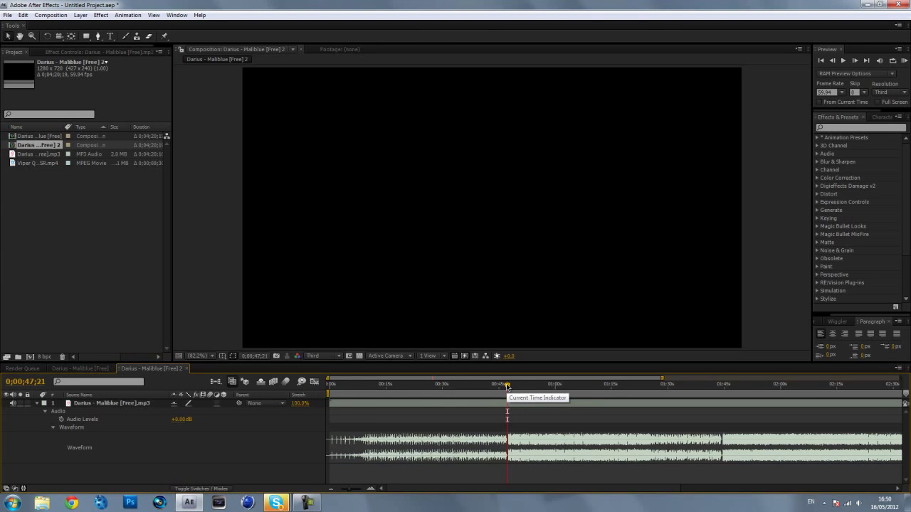
mouse_move(506, 386)
left_mouse_down()
mouse_move(462, 386)
mouse_move(499, 392)
left_mouse_up()
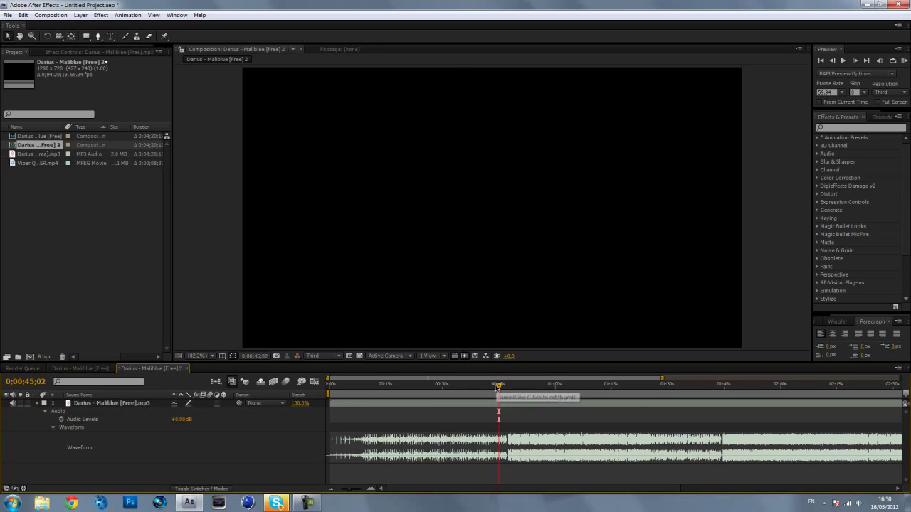
mouse_move(500, 386)
left_mouse_down()
mouse_move(527, 387)
mouse_move(499, 388)
mouse_move(508, 389)
left_mouse_up()
left_click_drag(357, 491, 361, 489)
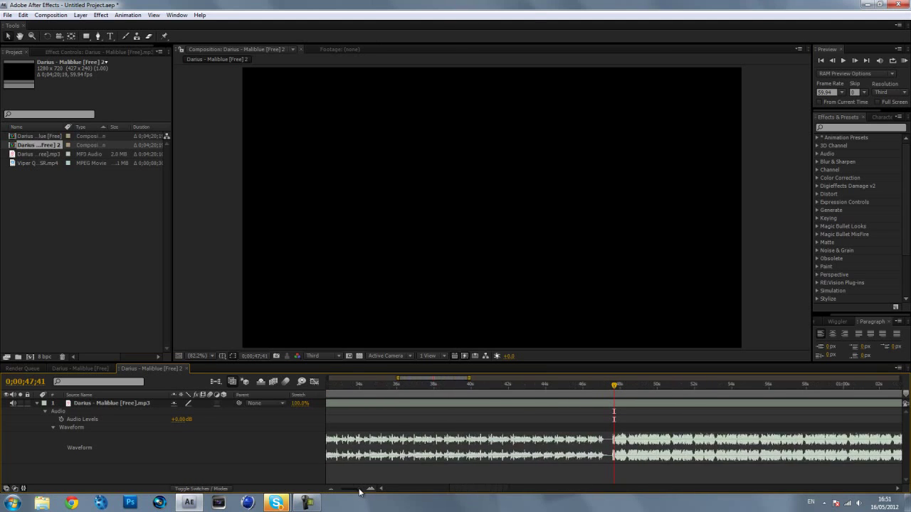
left_click_drag(362, 491, 360, 491)
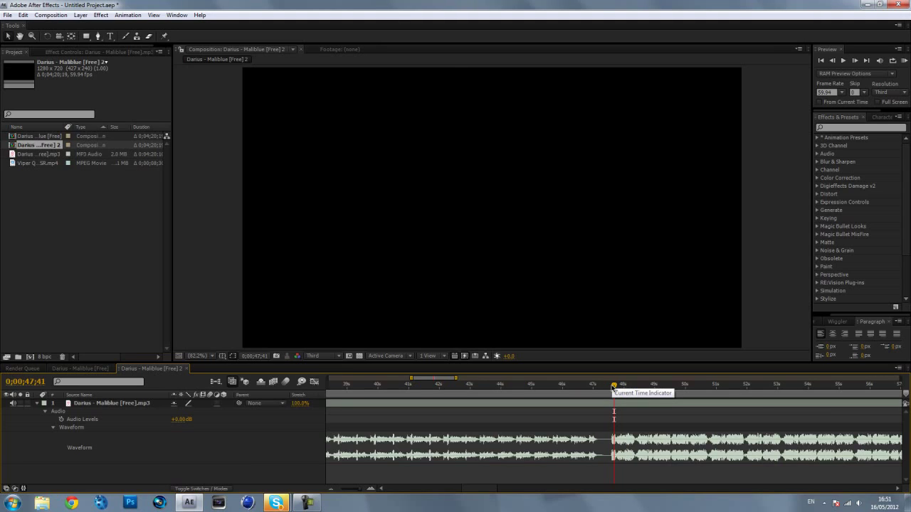
left_click_drag(614, 387, 606, 404)
left_click(88, 370)
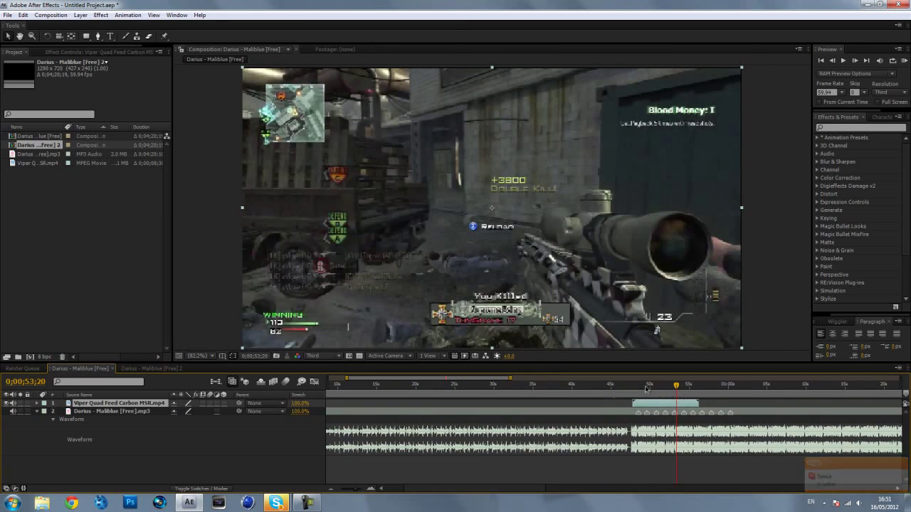
left_click(151, 369)
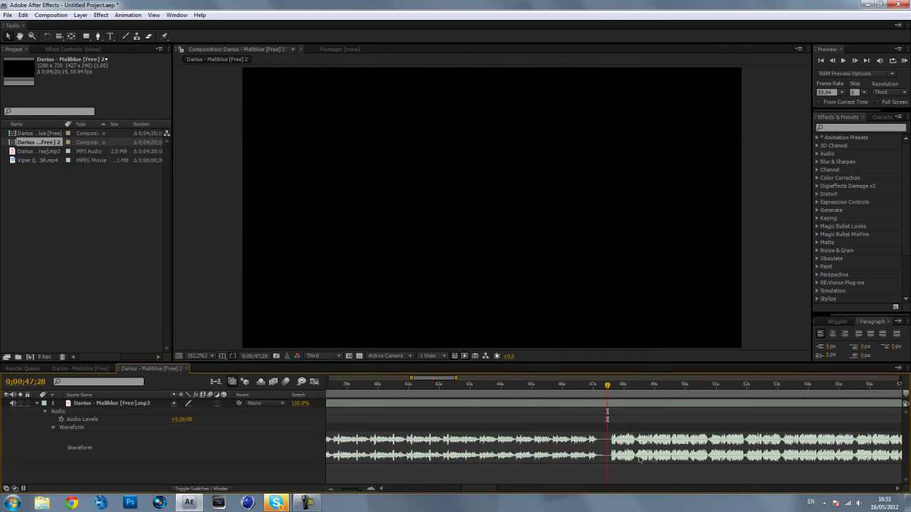
left_click(490, 490)
left_click_drag(490, 489, 498, 489)
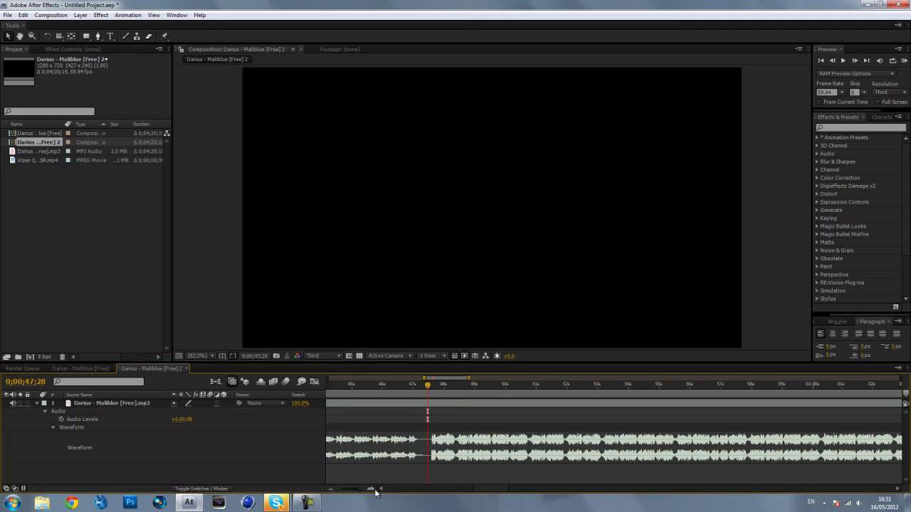
mouse_move(355, 491)
left_mouse_down()
mouse_move(346, 491)
mouse_move(359, 493)
left_mouse_up()
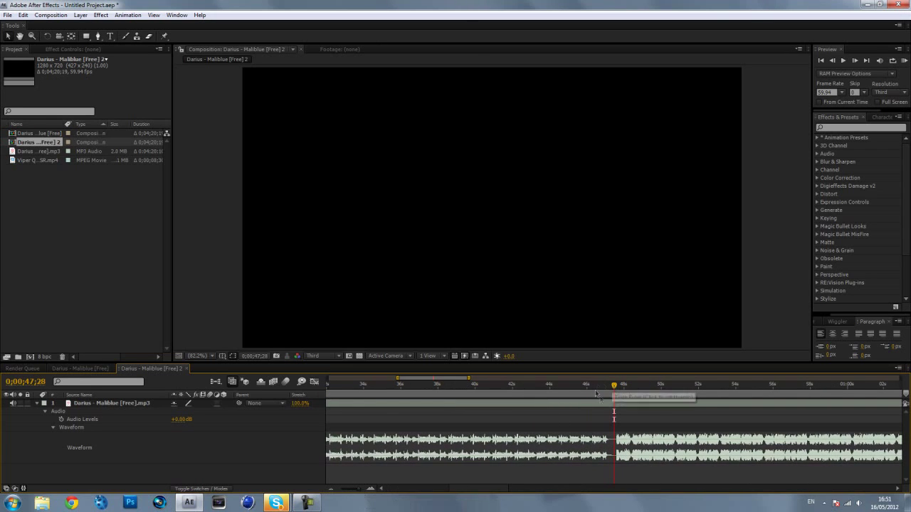
left_click_drag(615, 388, 613, 388)
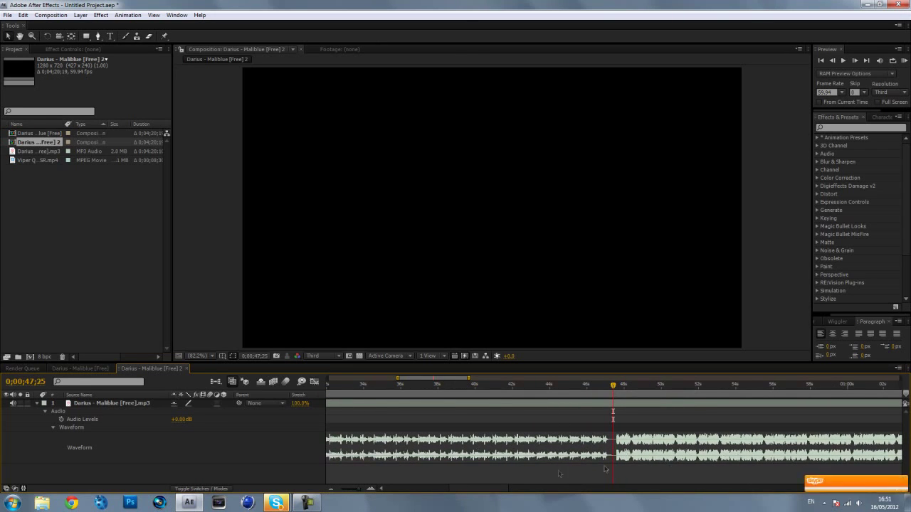
left_click_drag(479, 490, 499, 490)
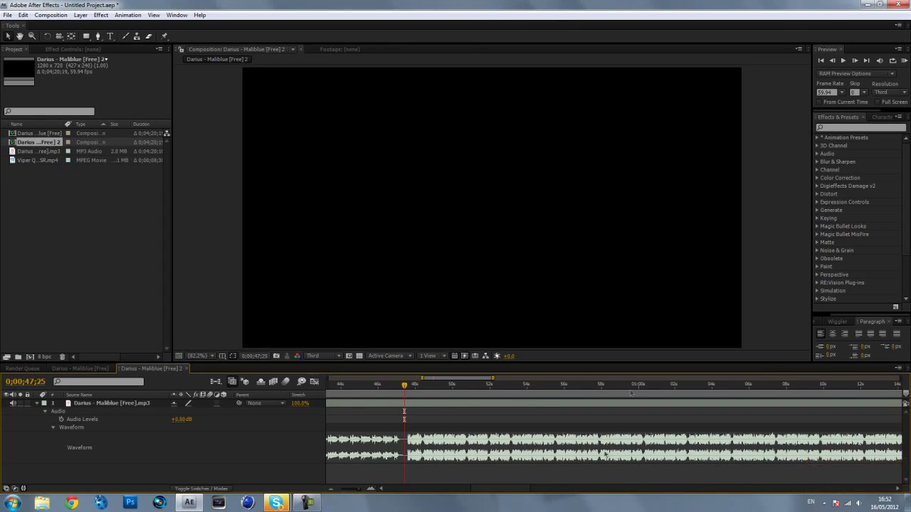
left_click(131, 406)
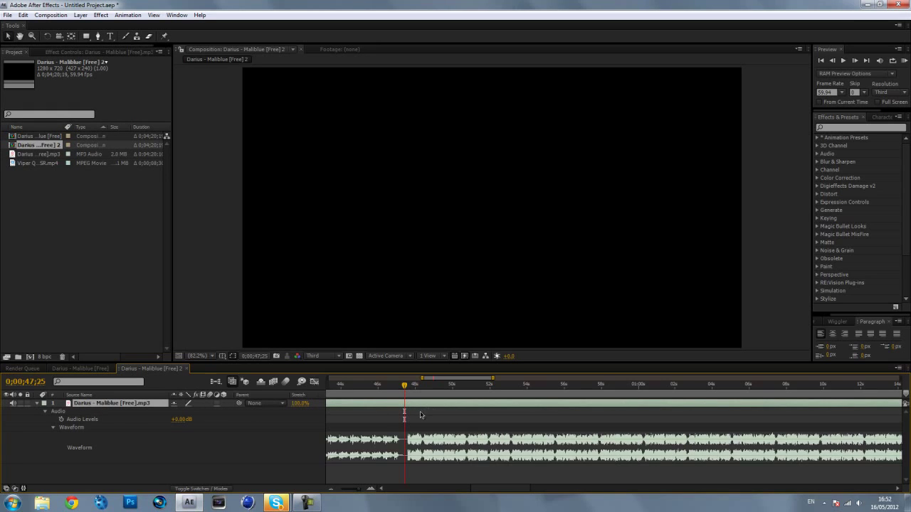
- Collapse the mp3 layer's audio properties and show only its Waveform with LL
left_click_drag(405, 386, 400, 387)
left_click(36, 404)
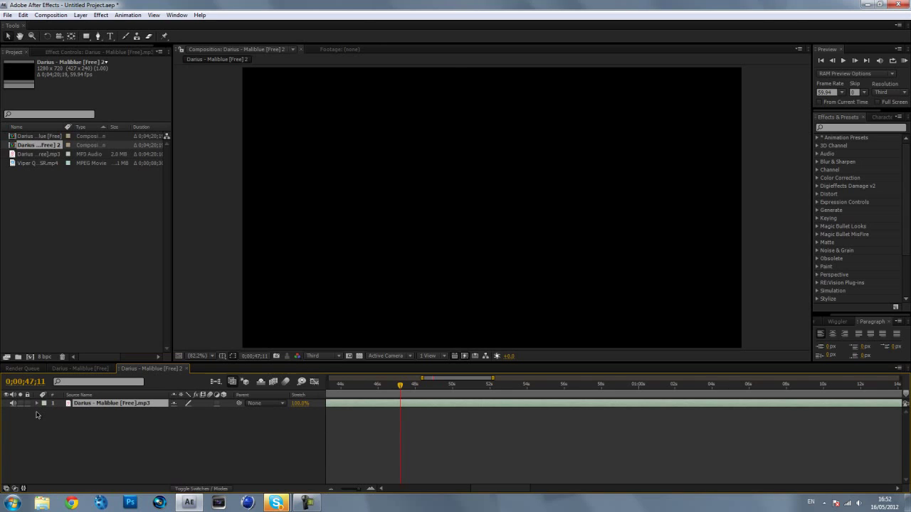
key("l")
key("l")
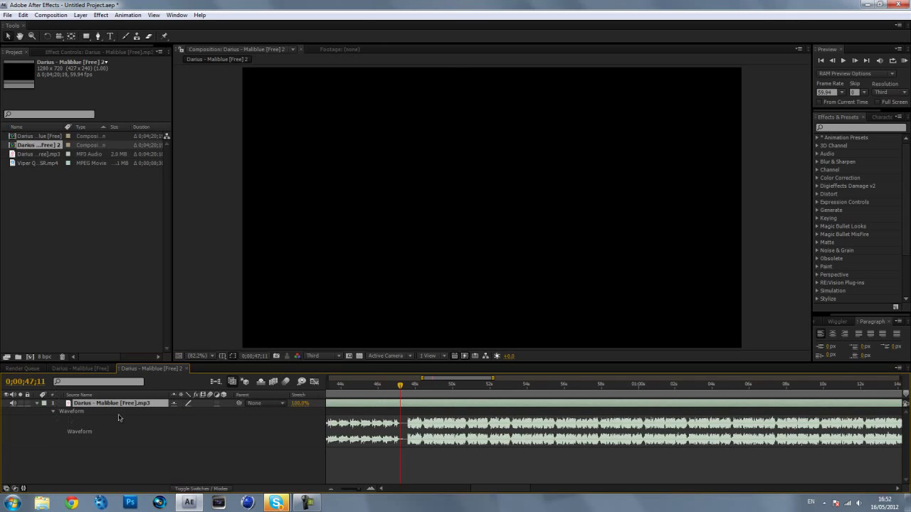
- Zoom in and scrub between 47 and 50 seconds to land on the beat at 0;00;47;40
left_click_drag(403, 386, 410, 430)
left_click(361, 493)
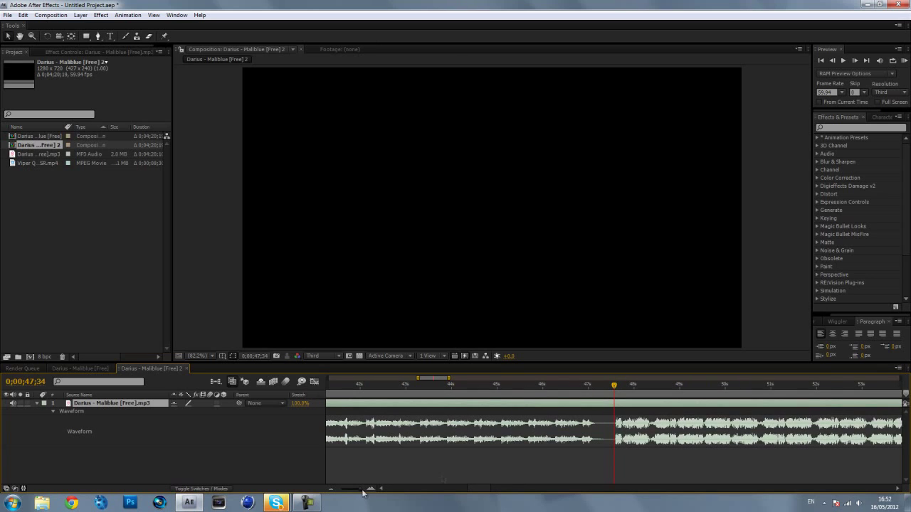
left_click_drag(615, 385, 723, 465)
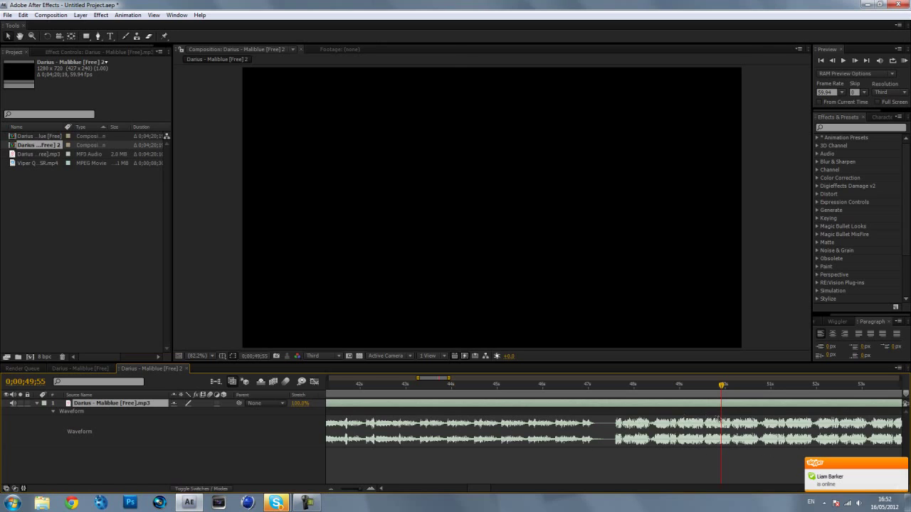
left_click_drag(722, 388, 769, 392)
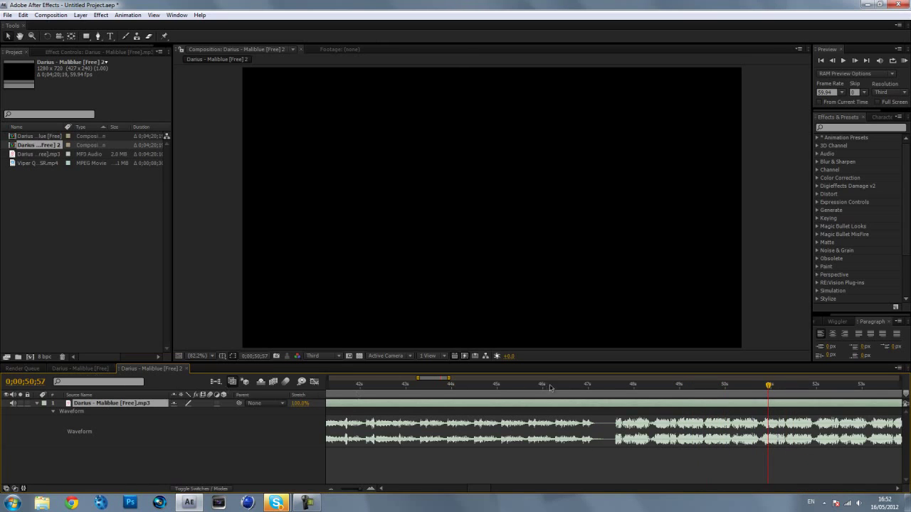
left_click_drag(645, 387, 609, 388)
left_click_drag(607, 388, 619, 385)
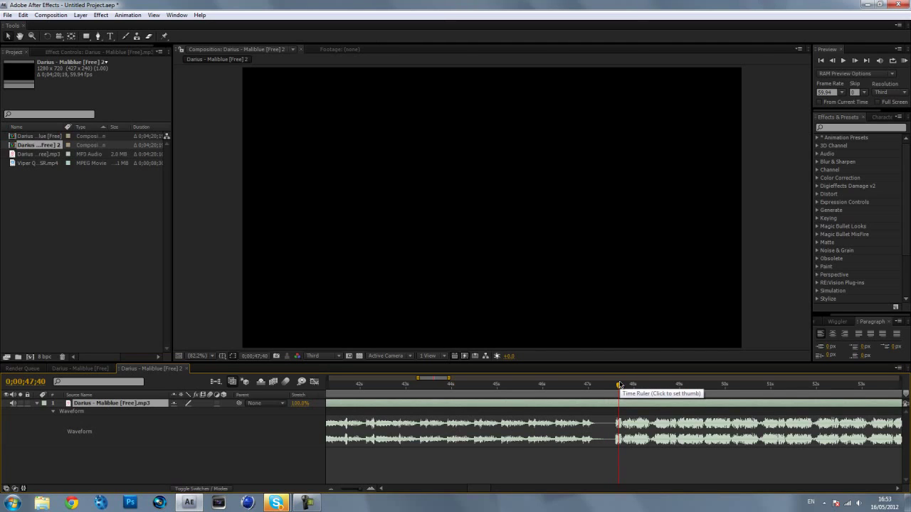
mouse_move(620, 385)
left_mouse_down()
mouse_move(586, 387)
mouse_move(679, 397)
mouse_move(604, 391)
mouse_move(598, 375)
mouse_move(617, 401)
left_mouse_up()
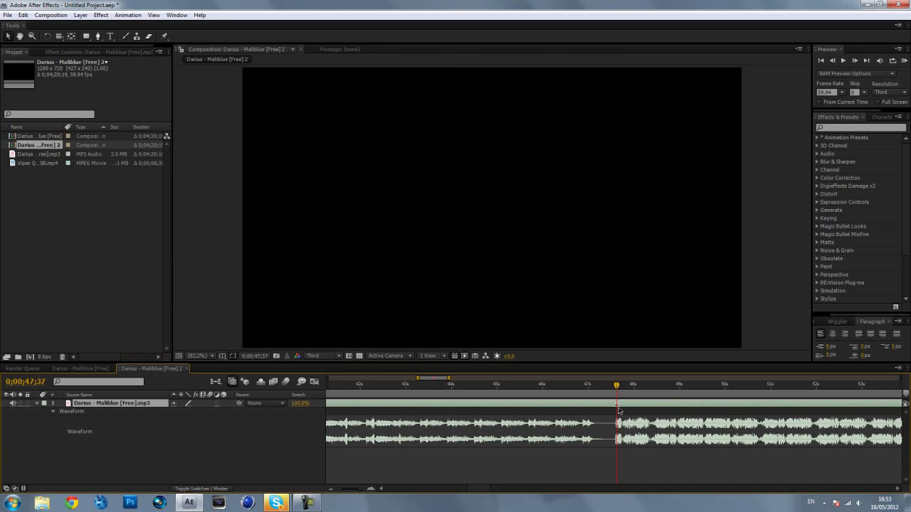
left_click(617, 407)
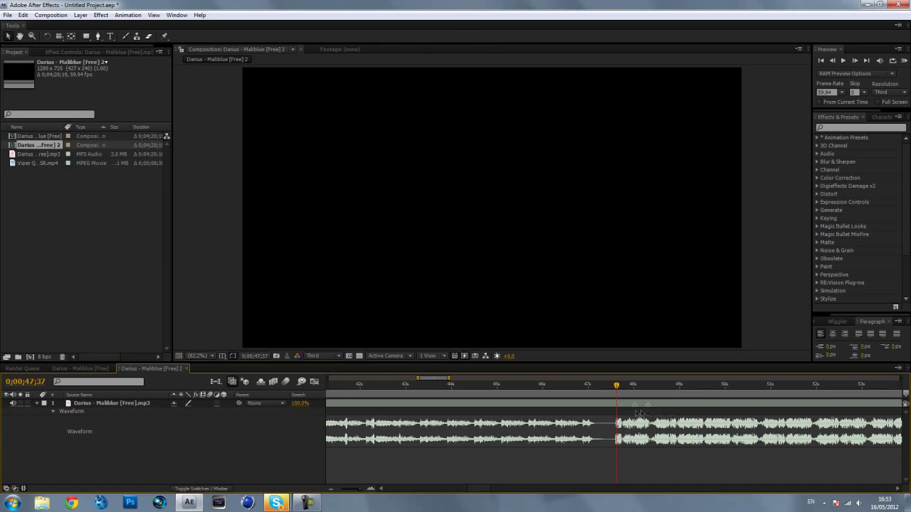
- Switch to the Darius - Maliblue [Free] comp and shift a music marker later onto the beat
left_click(81, 369)
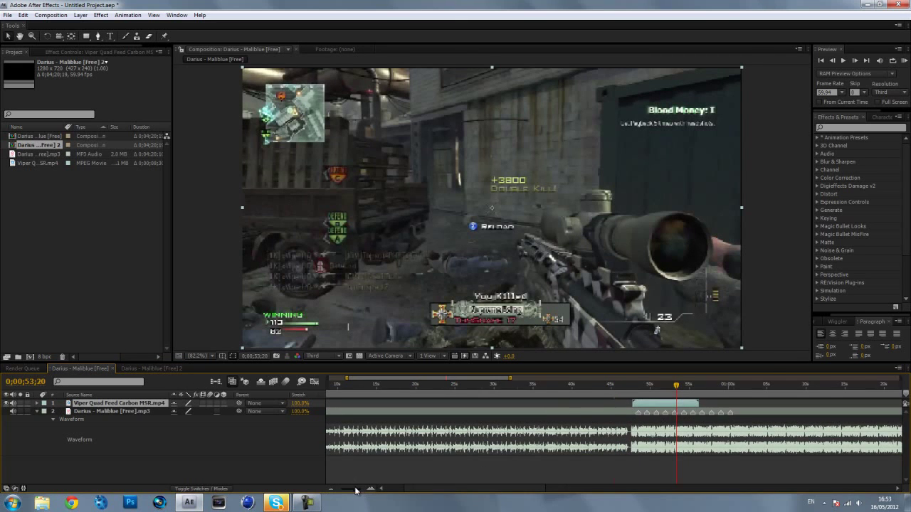
left_click_drag(356, 490, 362, 490)
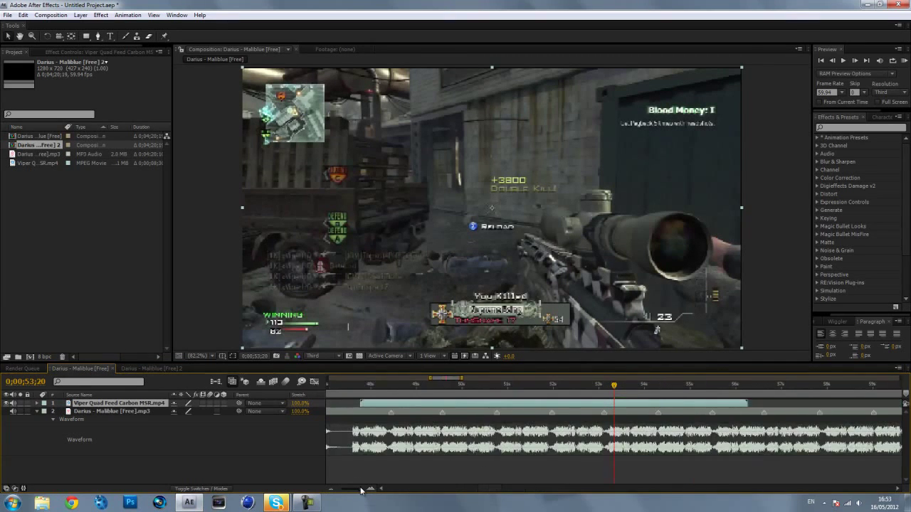
left_click_drag(614, 386, 609, 415)
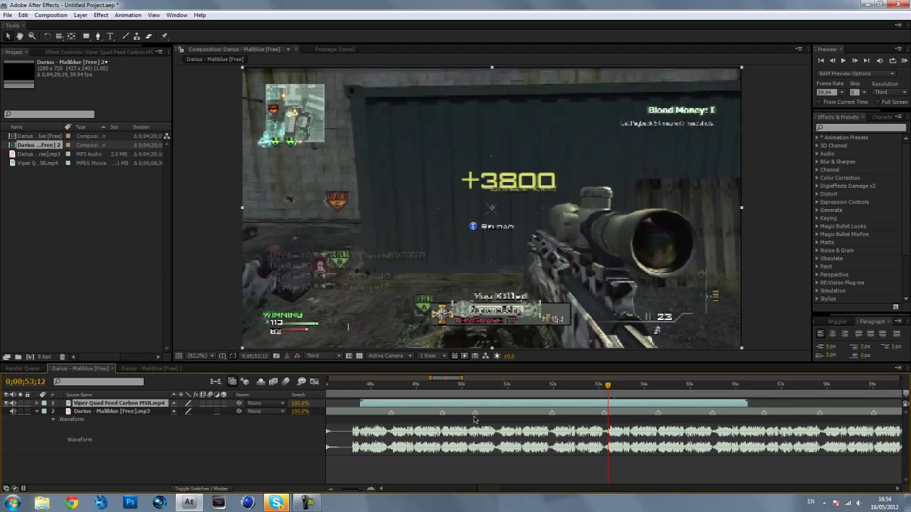
left_click_drag(477, 417, 499, 416)
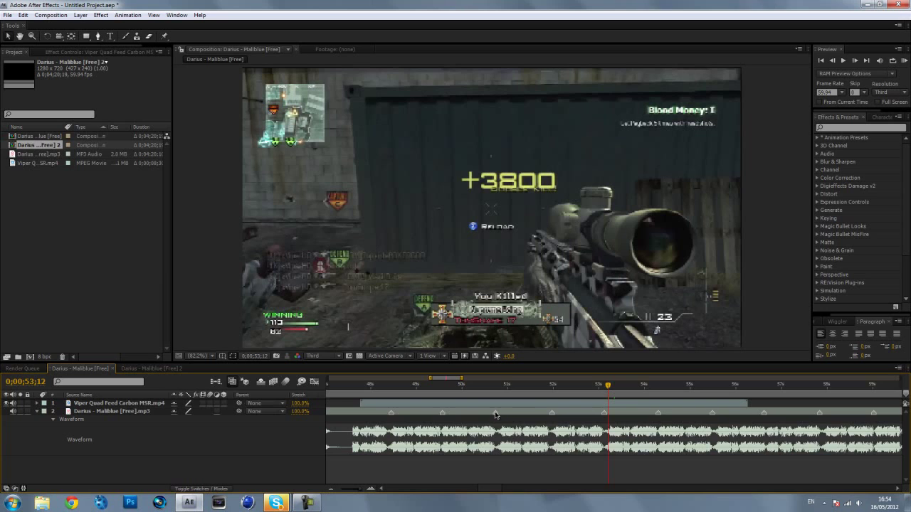
- At 0;00;48;07, select the Viper Quad Feed Carbon MSR.mp4 layer and open its context menu
left_click(378, 384)
left_click(396, 406)
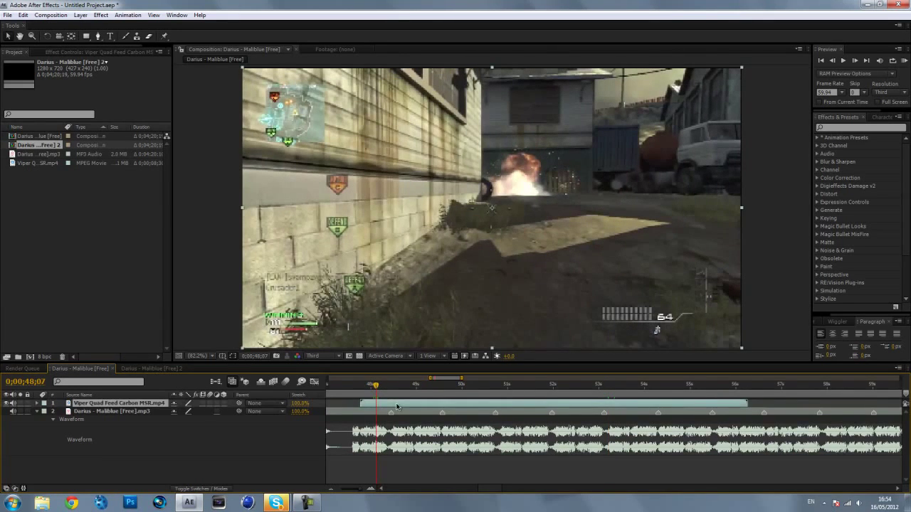
right_click(431, 404)
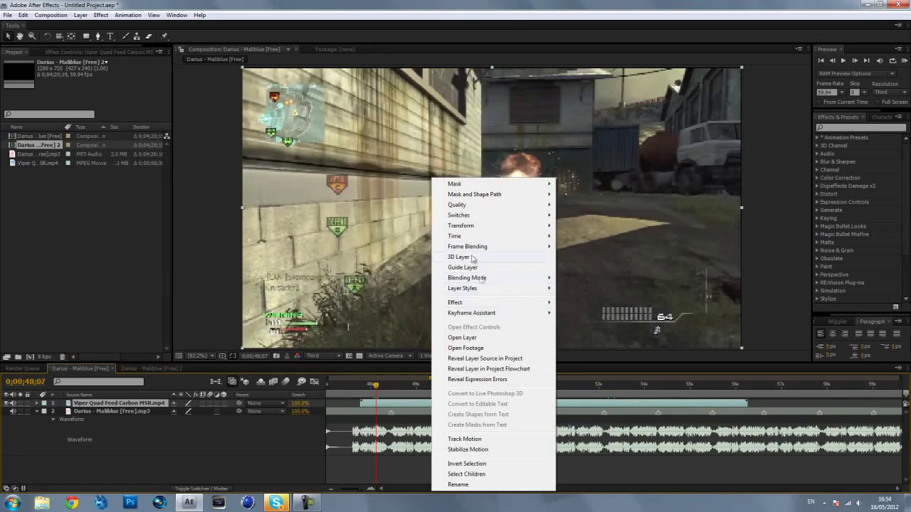
- Enable Time Remap on the gameplay clip and add a keyframe at the next shot
mouse_move(532, 237)
left_click(598, 236)
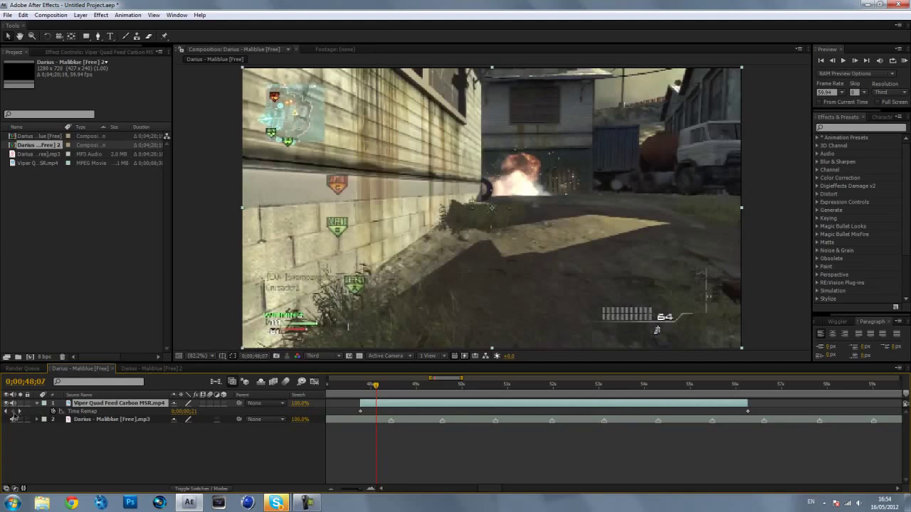
left_click_drag(376, 385, 444, 386)
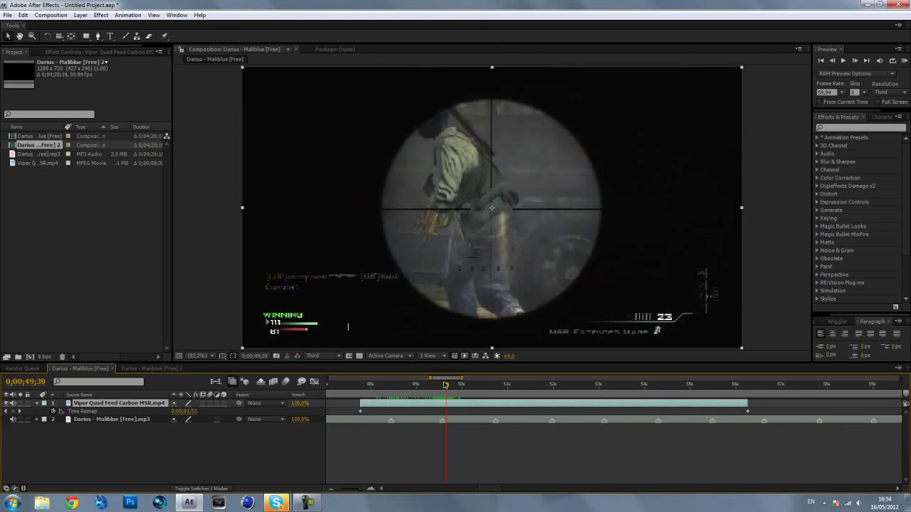
left_click(13, 412)
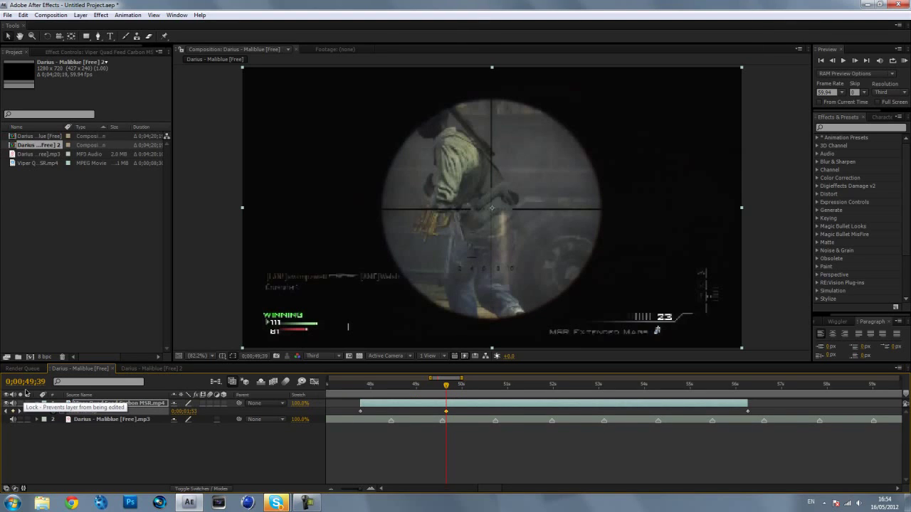
- Add Time Remap keyframes at the following kills through 0;00;53;02
key("shift+Page_Up")
key("shift+Page_Up")
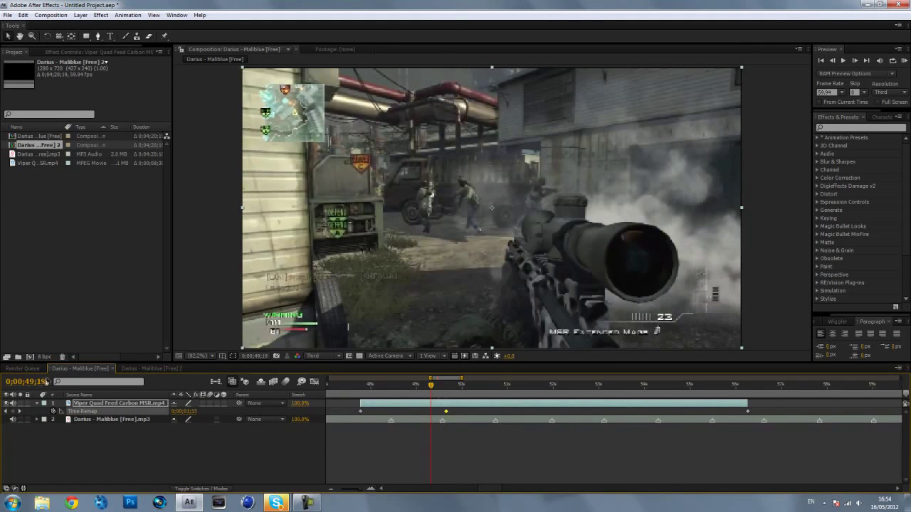
key("space")
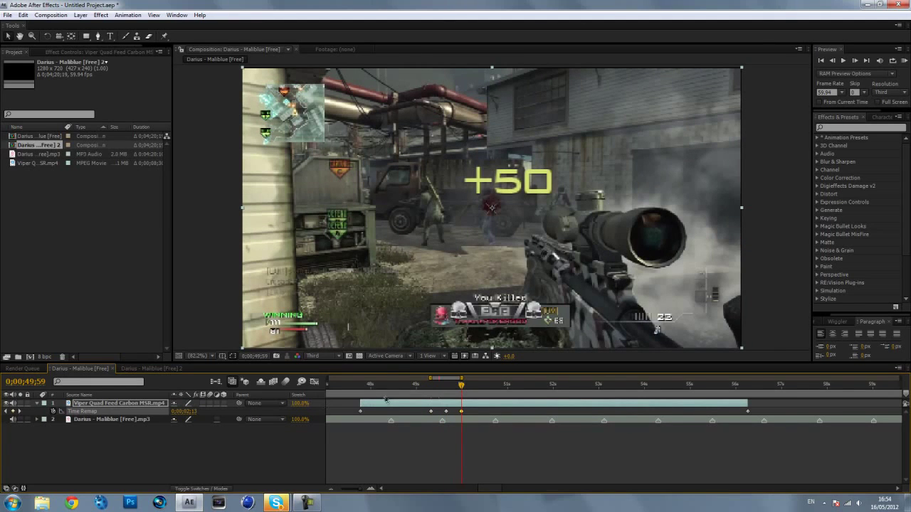
left_click_drag(461, 385, 491, 384)
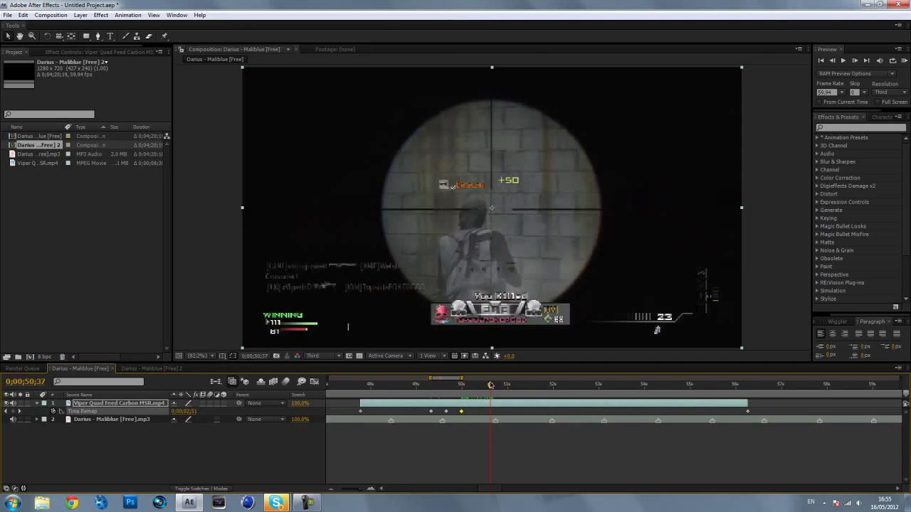
left_click_drag(491, 384, 491, 385)
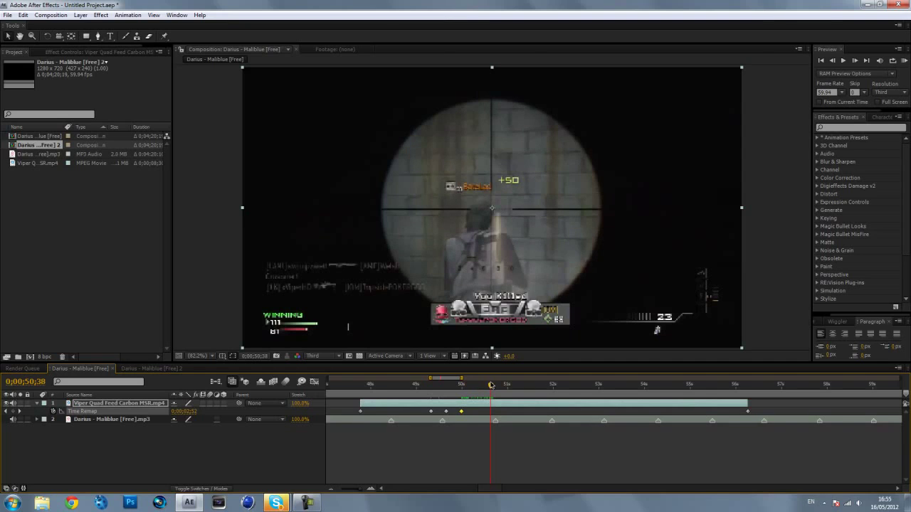
left_click(13, 411)
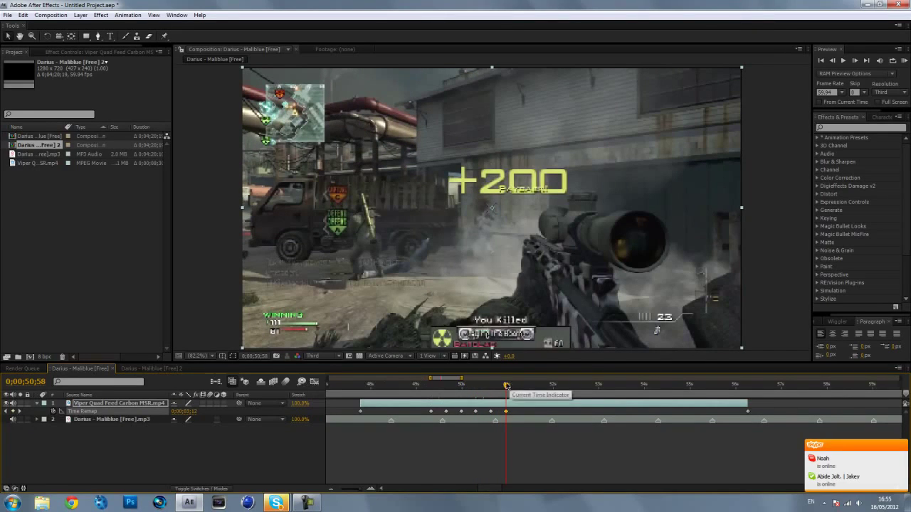
left_click_drag(507, 385, 538, 391)
key("ctrl+v")
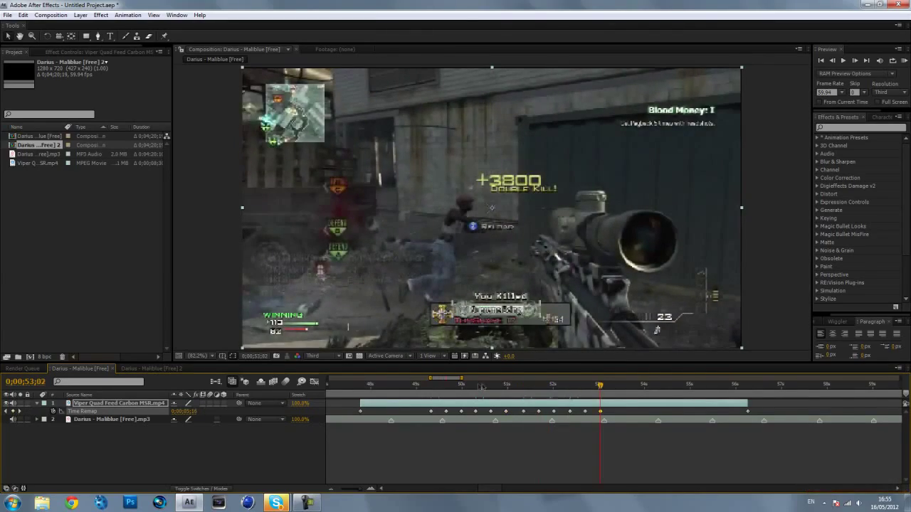
- Slide the Viper layer earlier so its first remap keyframe meets the first mp3 marker
left_click_drag(452, 390, 390, 389)
left_click_drag(465, 404, 410, 405)
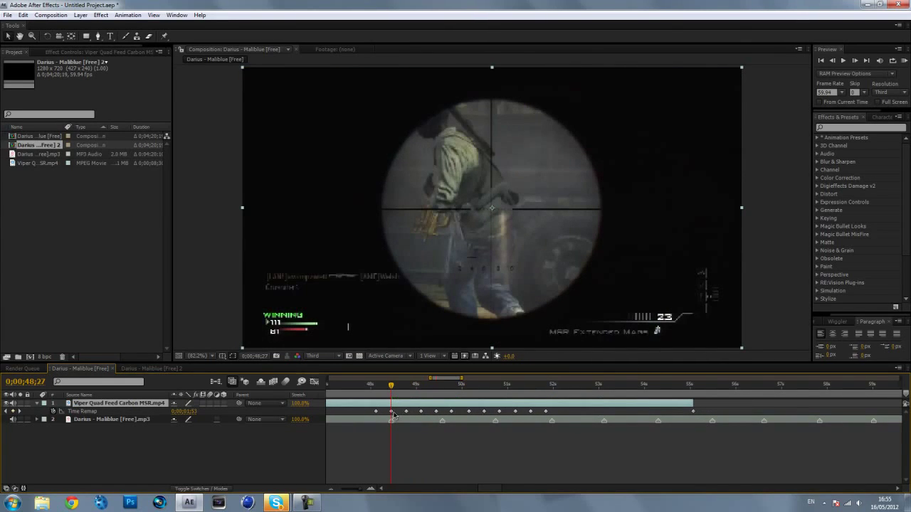
left_click_drag(363, 415, 411, 417)
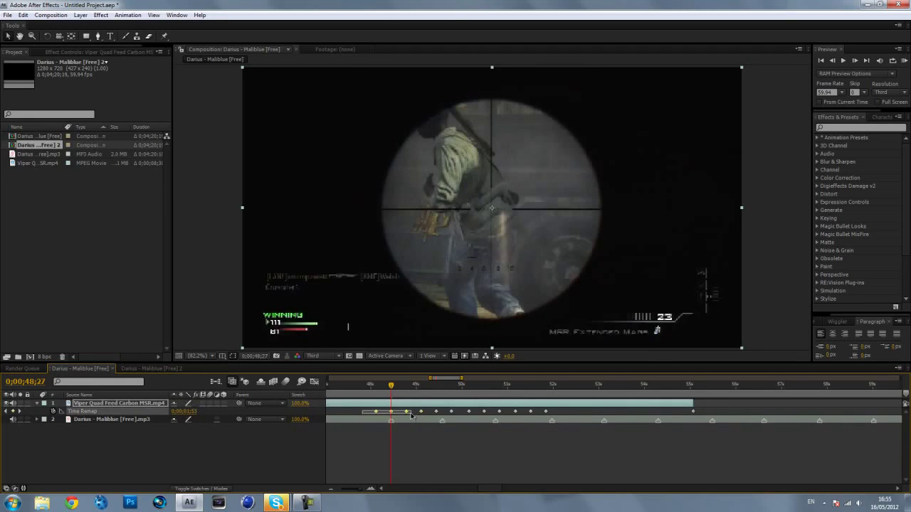
left_click(361, 414)
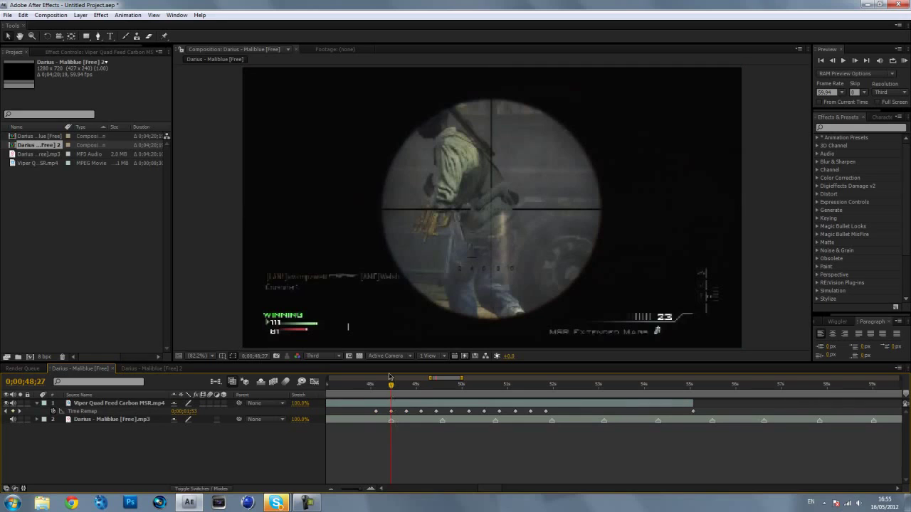
left_click_drag(392, 385, 442, 386)
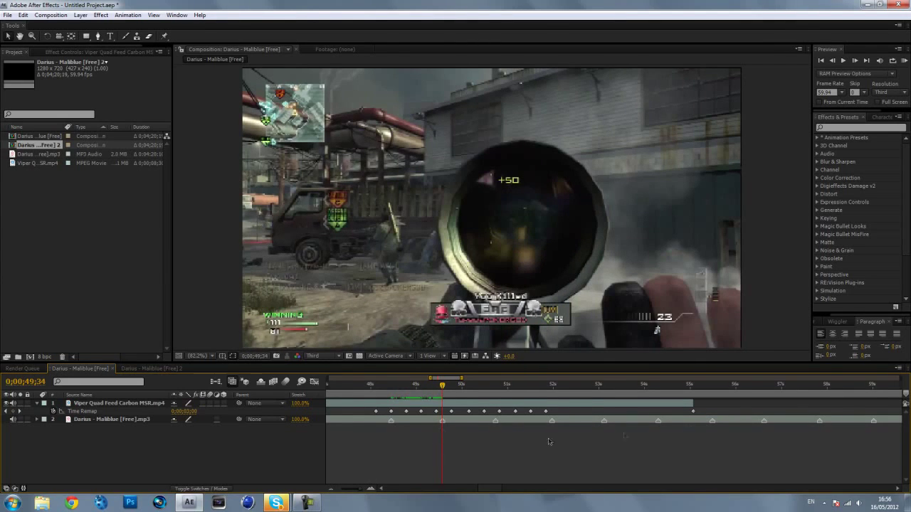
- Select ten later remap keyframes and snap them onto a music marker
left_click(484, 420)
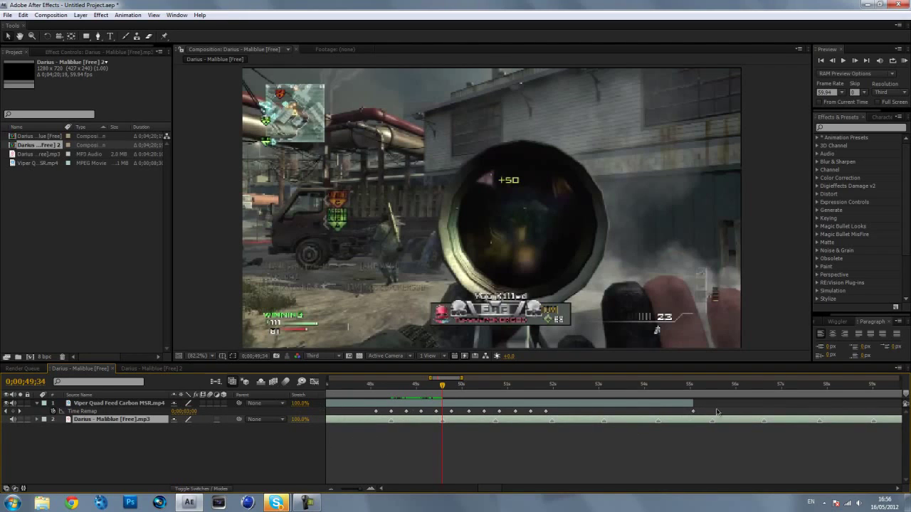
left_click_drag(717, 411, 420, 417)
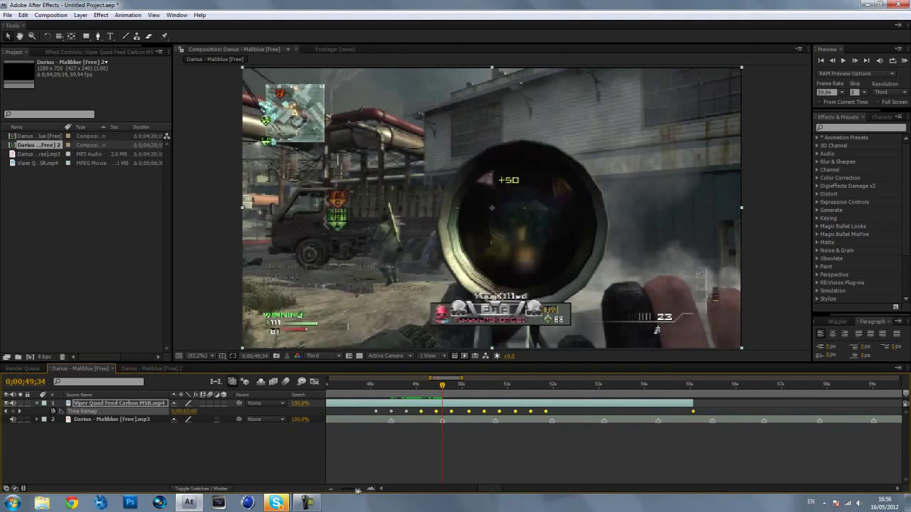
left_click_drag(364, 490, 365, 490)
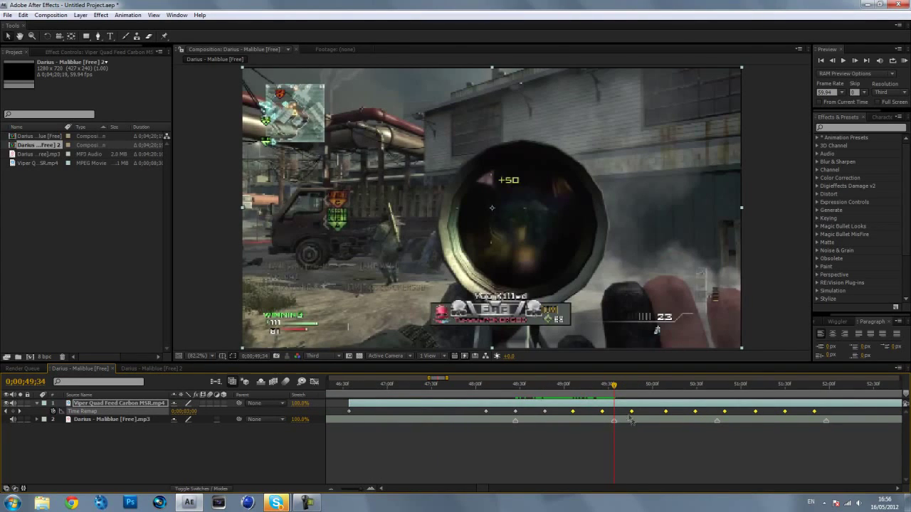
left_click_drag(602, 413, 607, 416)
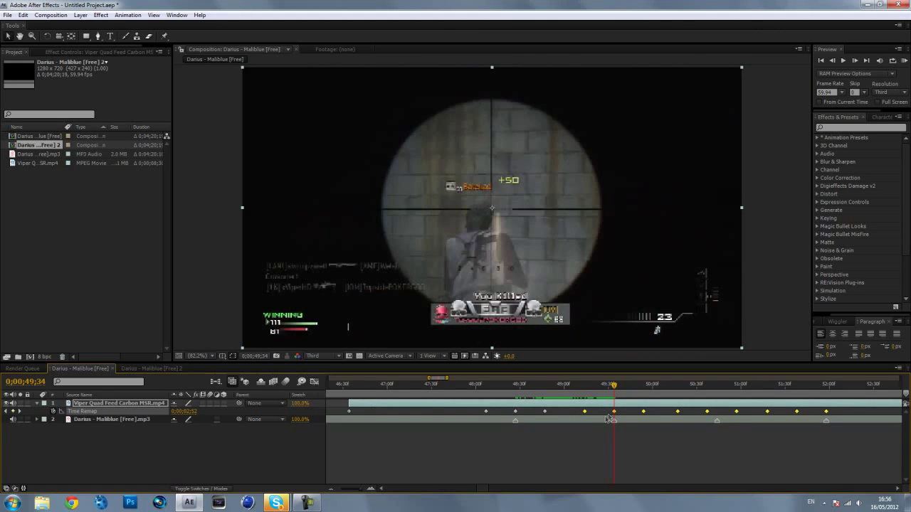
left_click(899, 492)
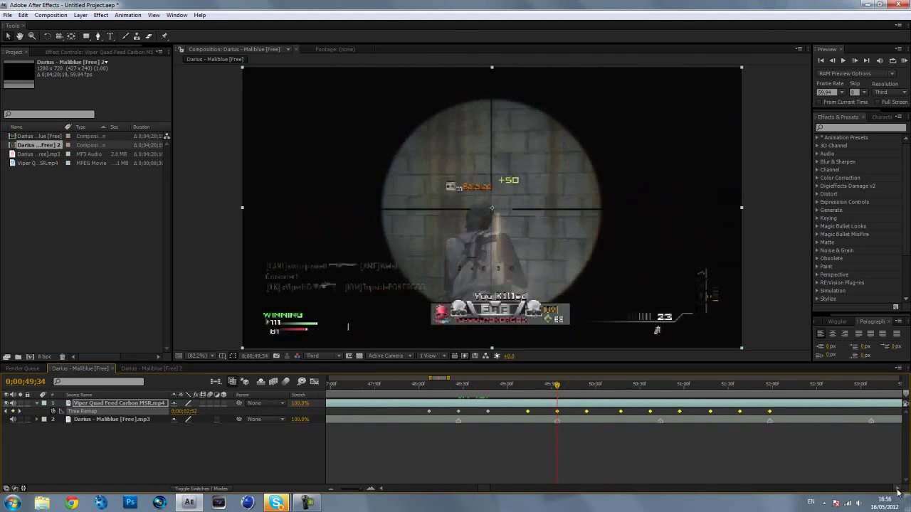
left_click(898, 492)
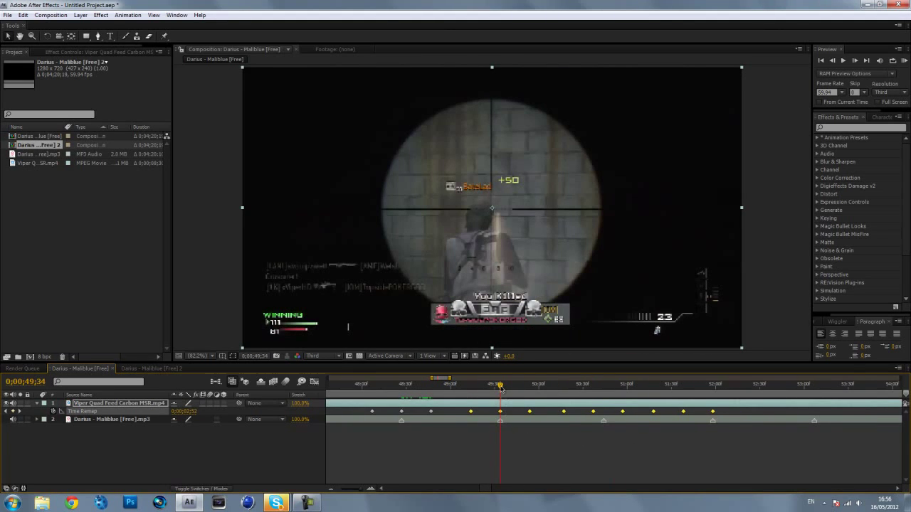
- Zoom out near 0;00;50;44 and drop the earlier keyframes from the selection
left_click_drag(501, 388, 603, 391)
left_click_drag(371, 492, 361, 493)
left_click_drag(855, 410, 599, 415)
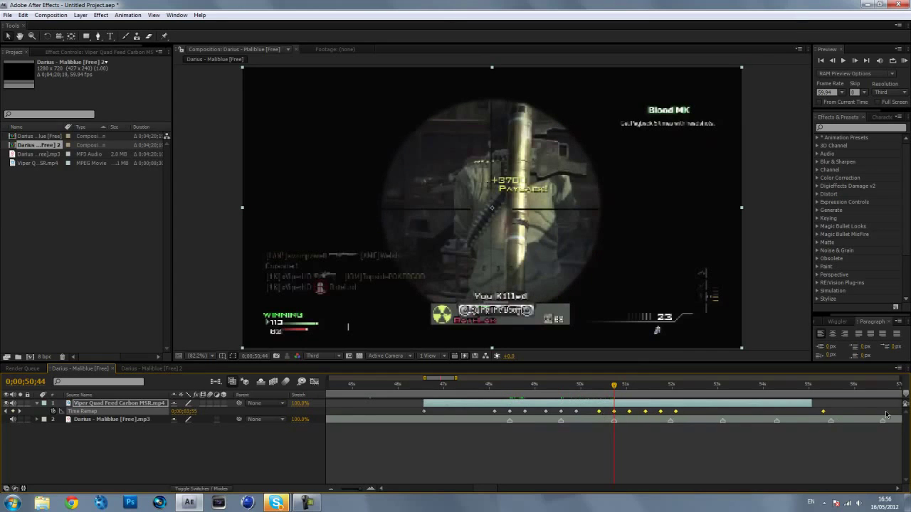
left_click(823, 412)
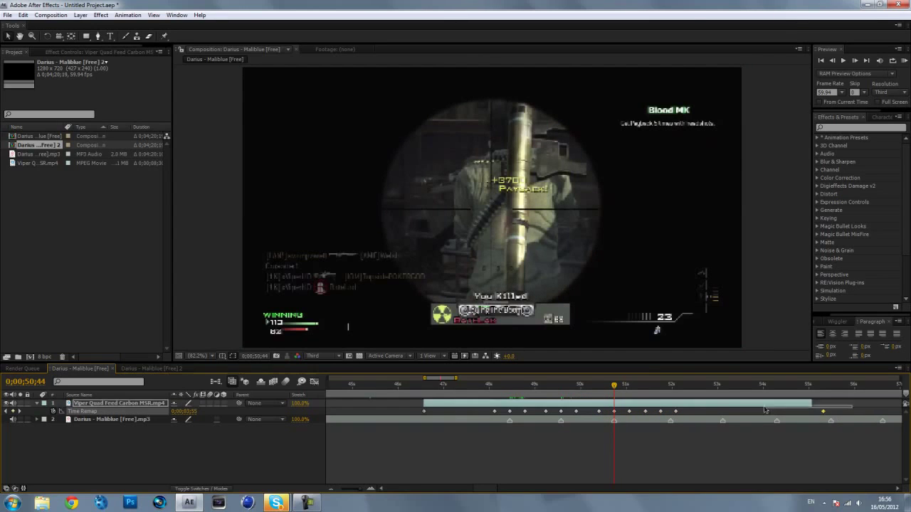
left_click(701, 418)
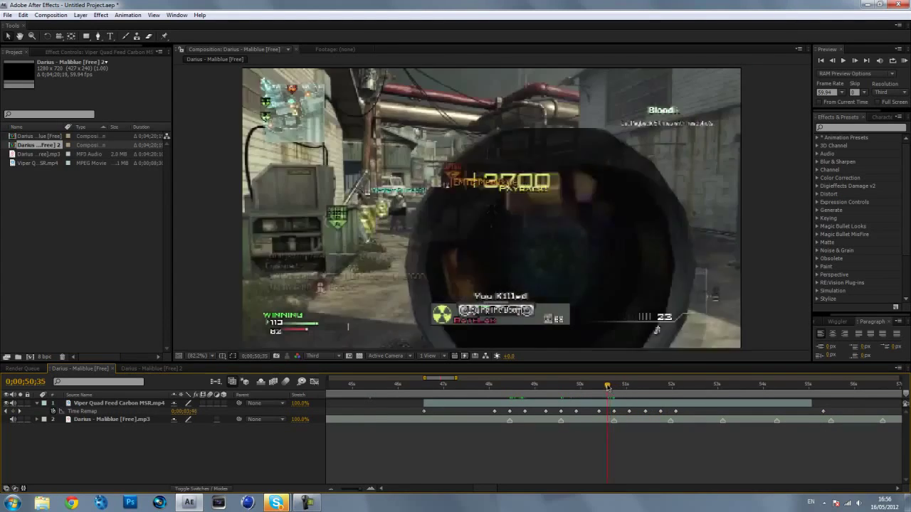
- Nudge the last four remap keyframes slightly later and review the timing
left_click_drag(607, 386, 651, 396)
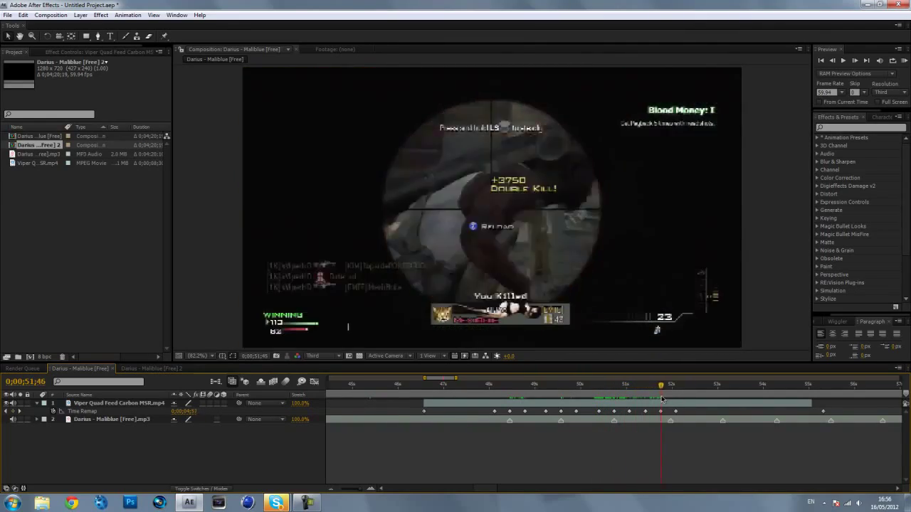
left_click_drag(835, 411, 655, 413)
left_click(659, 445)
left_click_drag(482, 382, 684, 387)
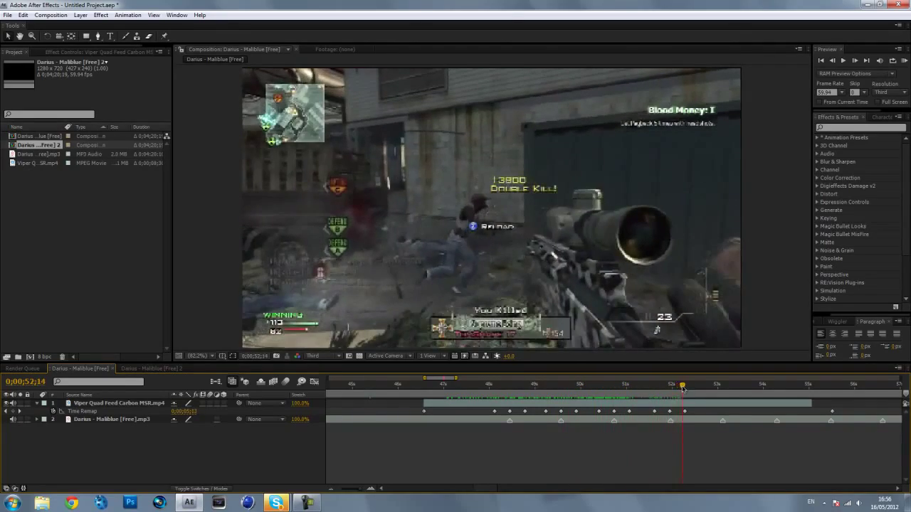
left_click(687, 403)
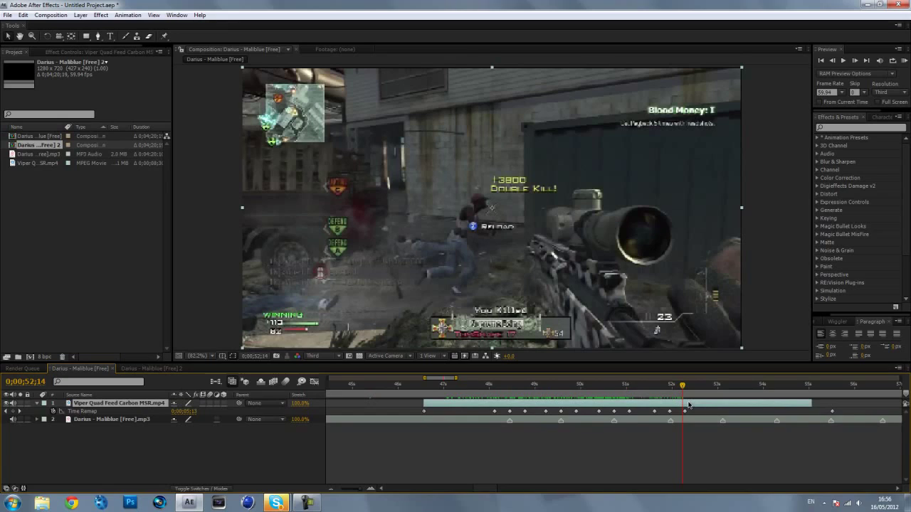
- Check the Viper clip's Audio Levels, collapse the layer, and switch off its audio
key("l")
left_click(168, 410)
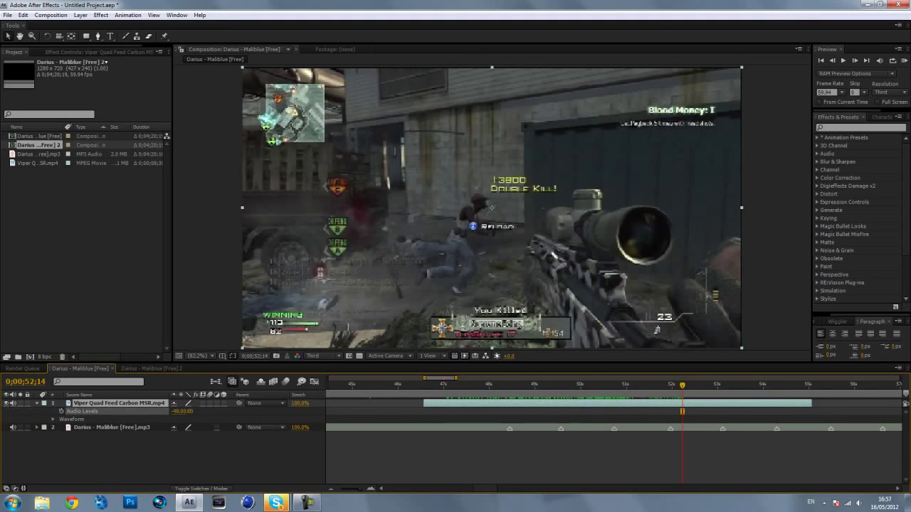
left_click(62, 404)
left_click(36, 404)
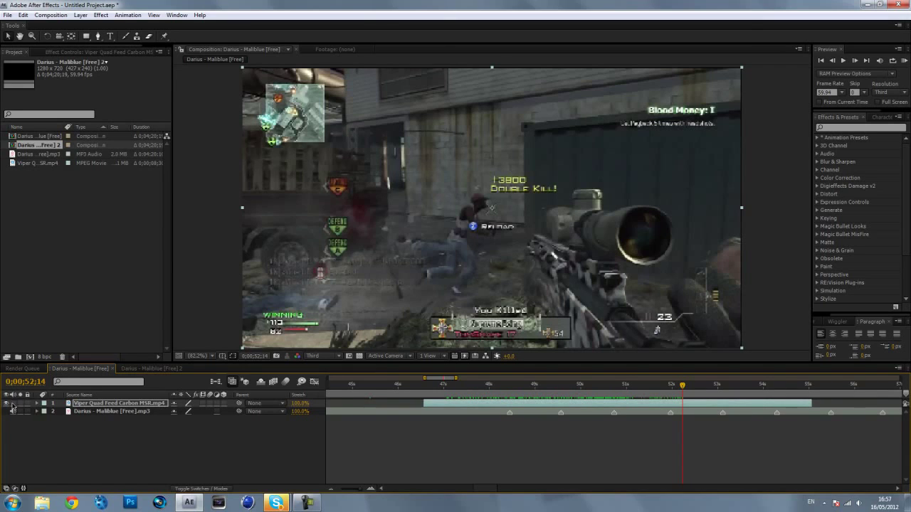
left_click(11, 403)
left_click_drag(651, 385, 510, 386)
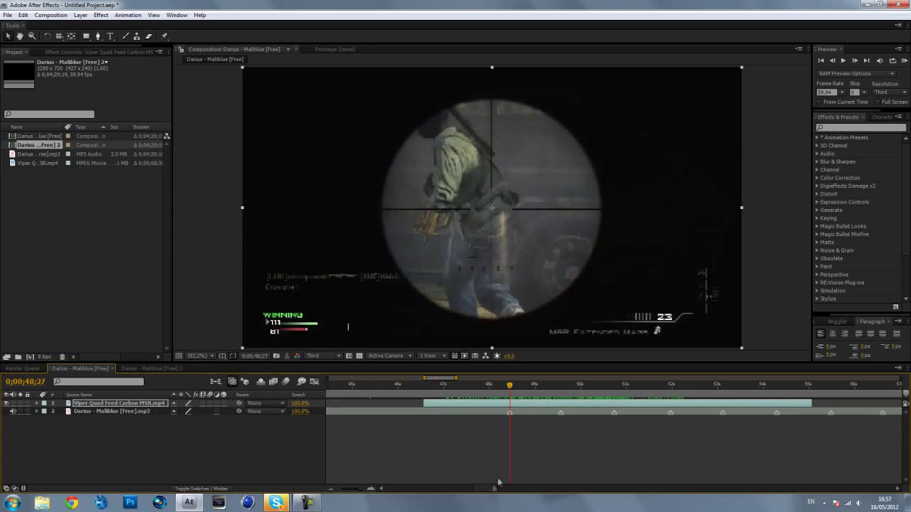
- Set the work area from 0;00;46;22 to 0;00;55;18 and RAM-preview it
left_click_drag(510, 385, 415, 385)
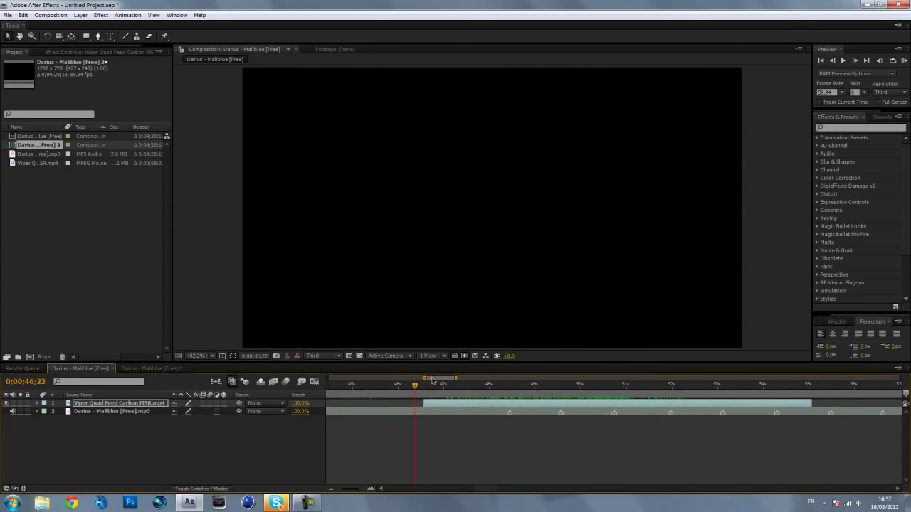
key("b")
left_click_drag(811, 385, 823, 385)
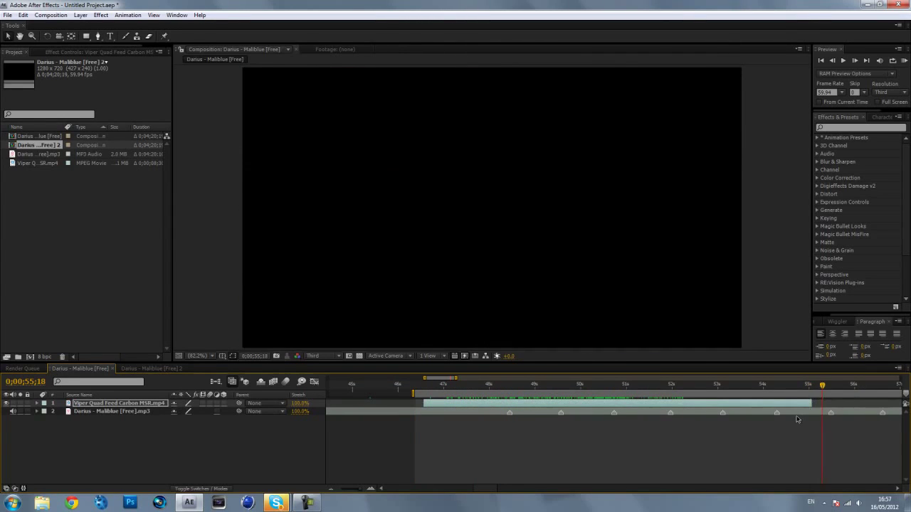
key("n")
key("KP_0")
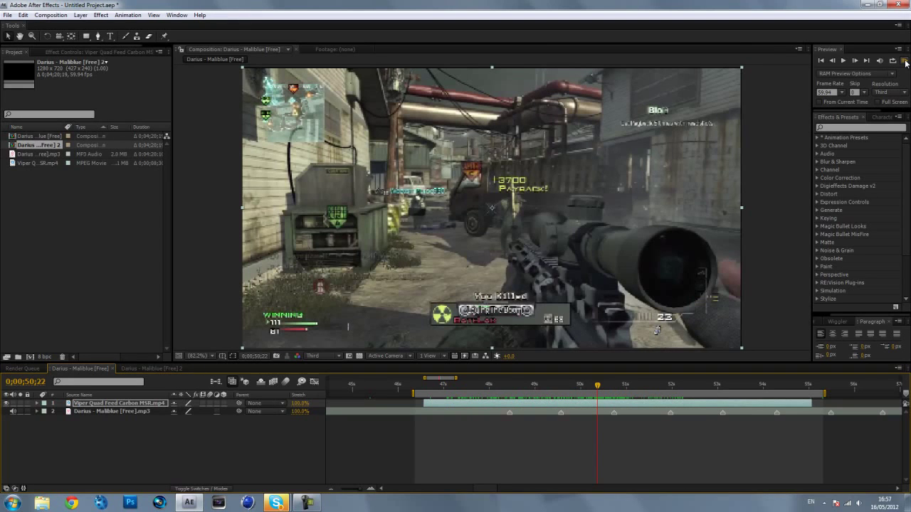
- Minimize After Effects to reveal the Windows desktop with its Focus Viper wallpaper
left_click(907, 504)
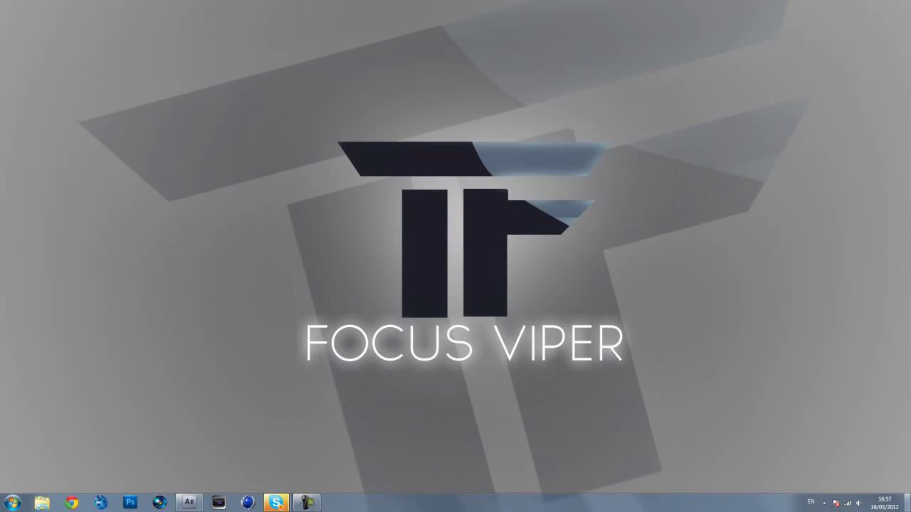